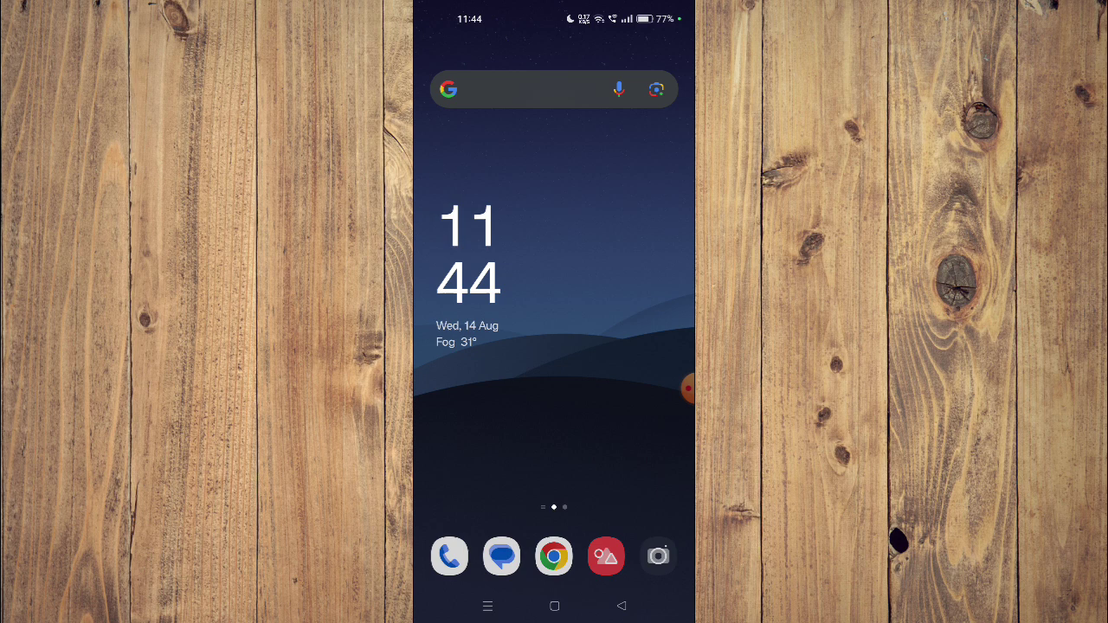
Launch the Play Store from the app drawer and search for 'Cayman Airways'.
{"action": "left_click_drag", "start_coordinate": [554, 476], "coordinate": [554, 216]}
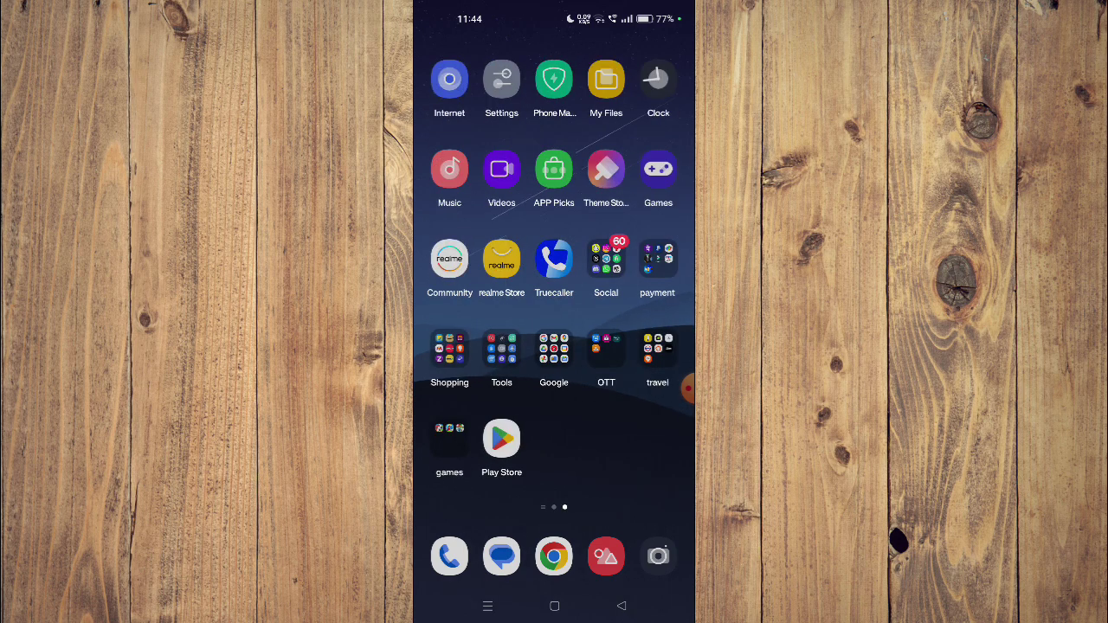
{"action": "left_click", "coordinate": [500, 438]}
{"action": "left_click", "coordinate": [553, 563]}
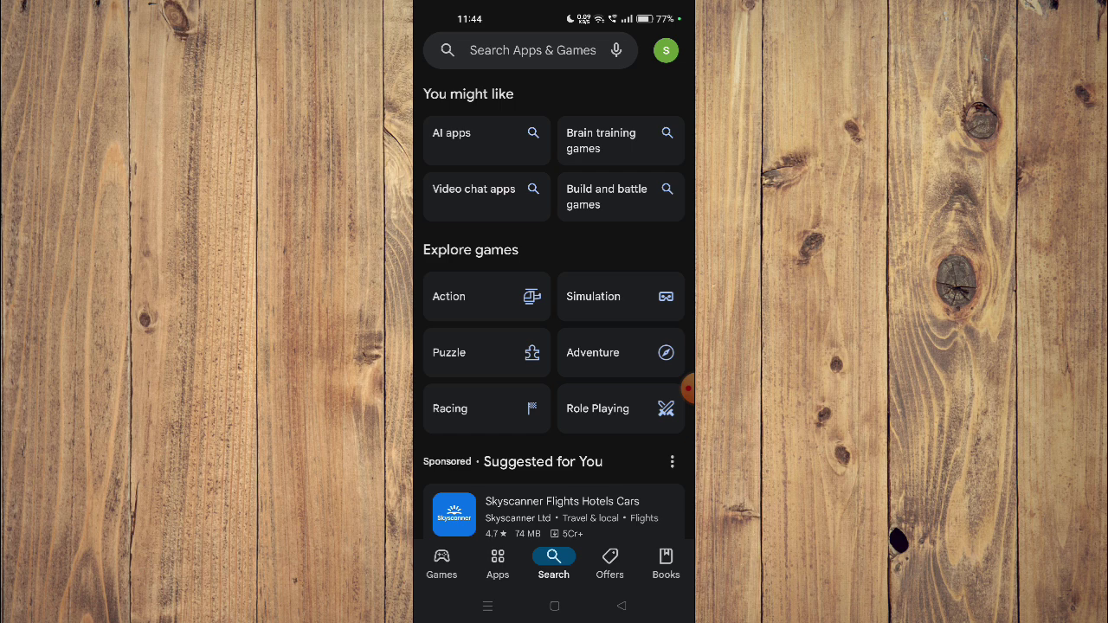
{"action": "left_click", "coordinate": [532, 50]}
{"action": "left_click", "coordinate": [550, 408]}
{"action": "type", "text": "Cayman Airways"}
{"action": "left_click", "coordinate": [672, 526]}
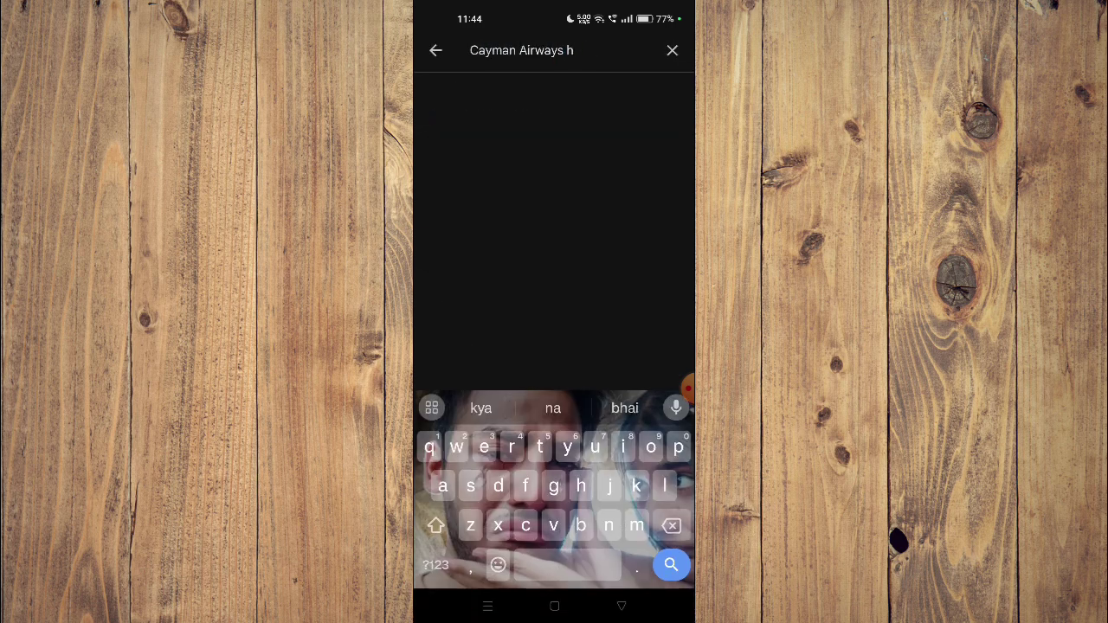
{"action": "left_click", "coordinate": [671, 564]}
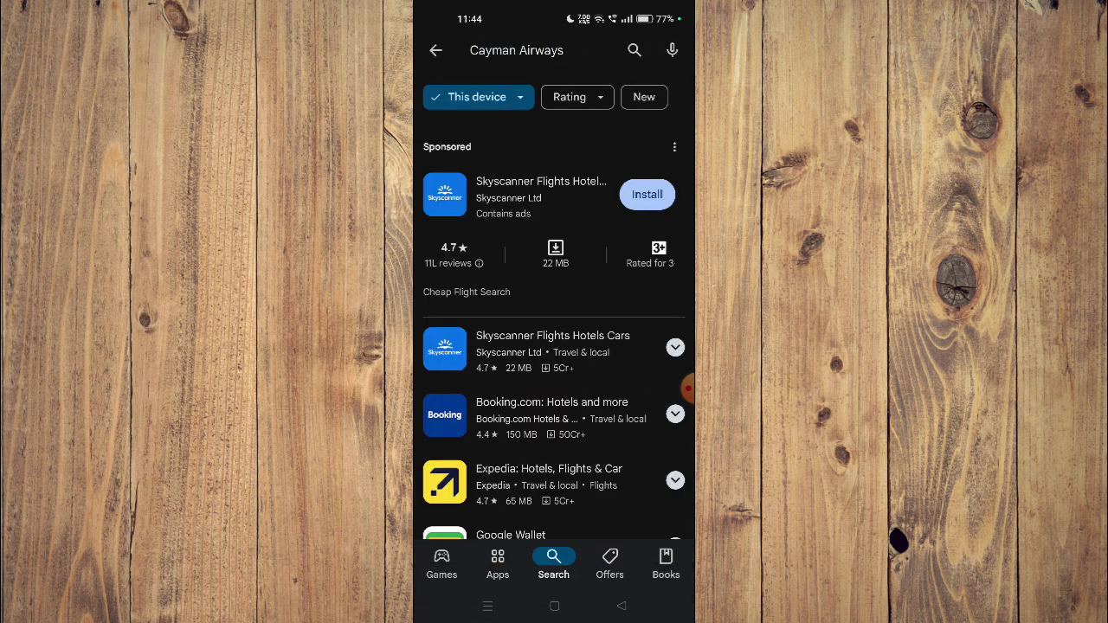
Open the Skyscanner Flights Hotels Cars app page from the search results.
{"action": "left_click", "coordinate": [541, 197]}
{"action": "scroll", "coordinate": [554, 303], "scroll_direction": "down", "scroll_amount": 5}
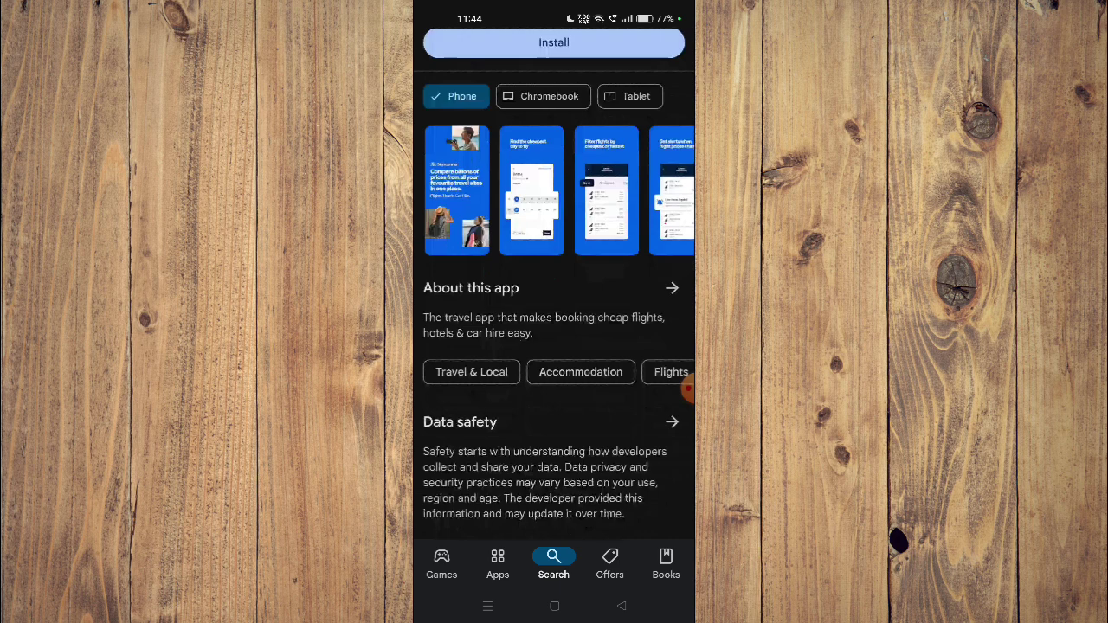
{"action": "scroll", "coordinate": [554, 303], "scroll_direction": "down", "scroll_amount": 5}
{"action": "scroll", "coordinate": [554, 303], "scroll_direction": "down", "scroll_amount": 5}
{"action": "scroll", "coordinate": [554, 303], "scroll_direction": "down", "scroll_amount": 3}
{"action": "scroll", "coordinate": [688, 390], "scroll_direction": "up", "scroll_amount": 5}
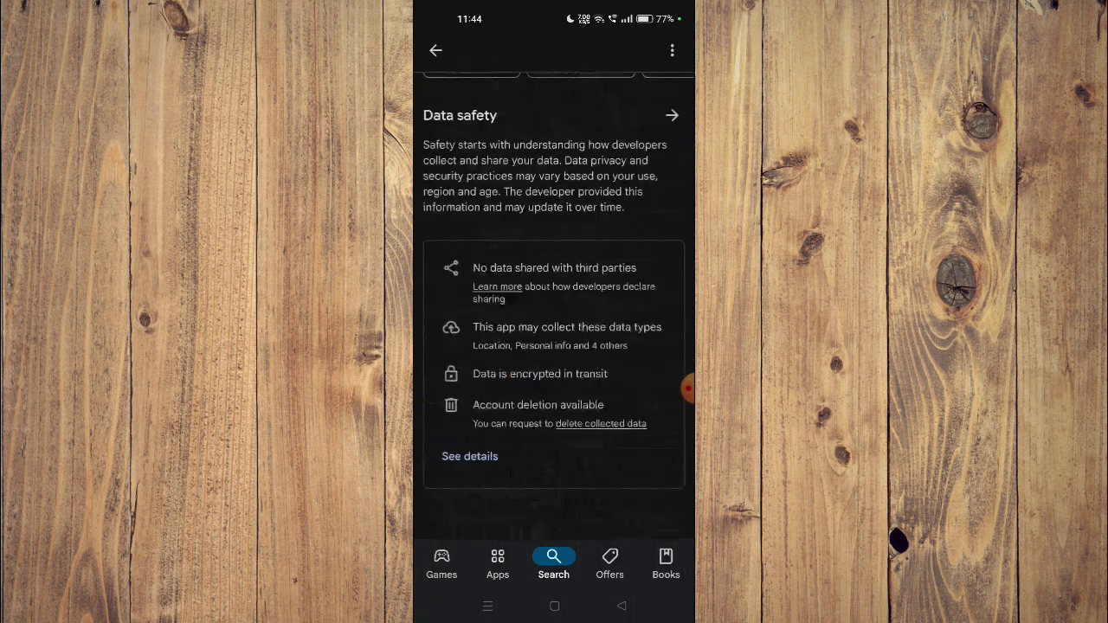
{"action": "scroll", "coordinate": [688, 390], "scroll_direction": "up", "scroll_amount": 5}
{"action": "scroll", "coordinate": [688, 390], "scroll_direction": "up", "scroll_amount": 1}
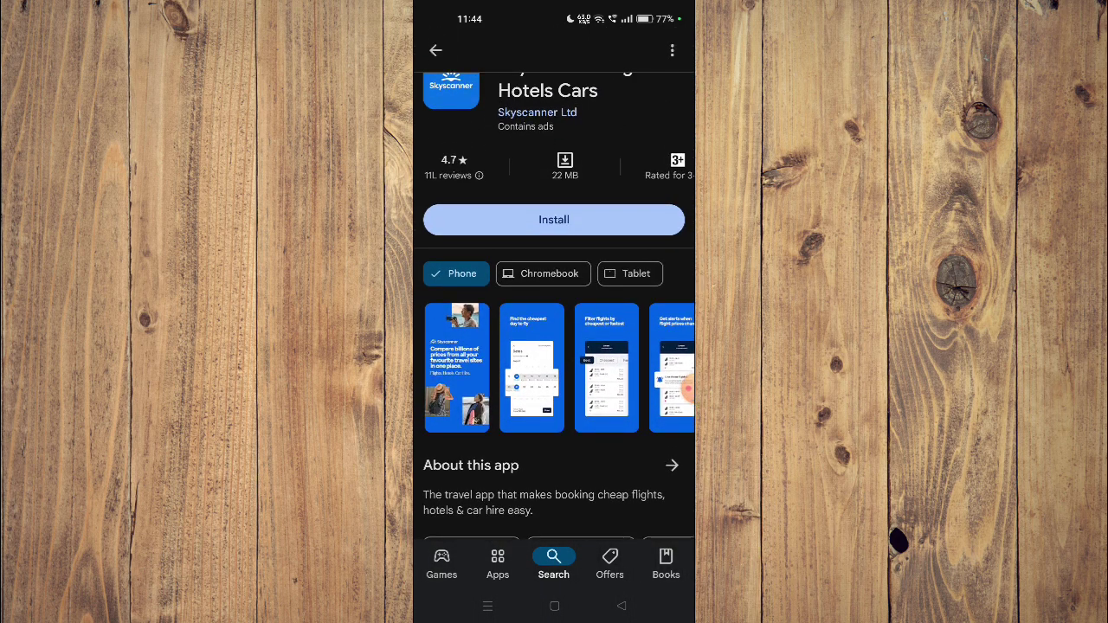